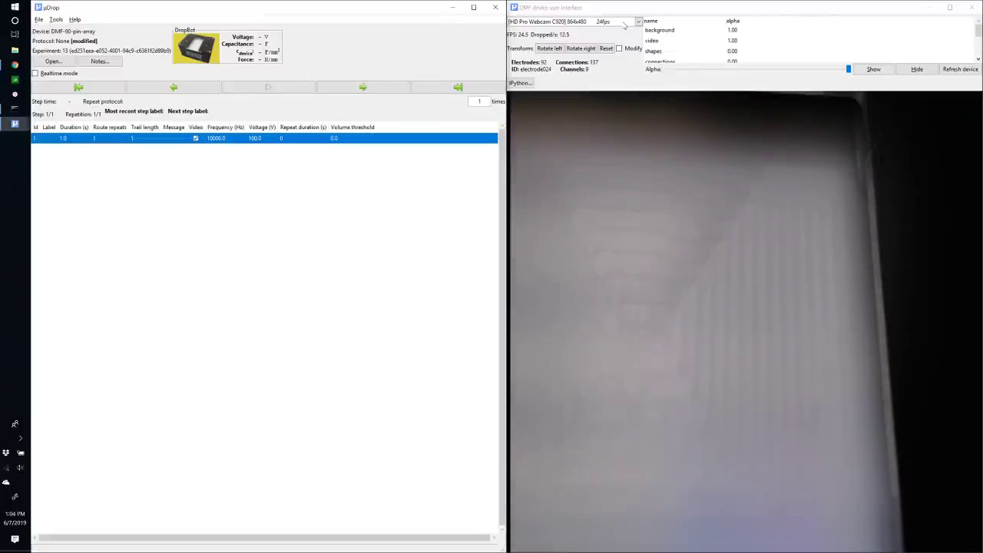
Set the video source to the HD Pro Webcam C920 at 864x480 and 24fps
left_click(624, 26)
left_click(615, 26)
left_click(614, 26)
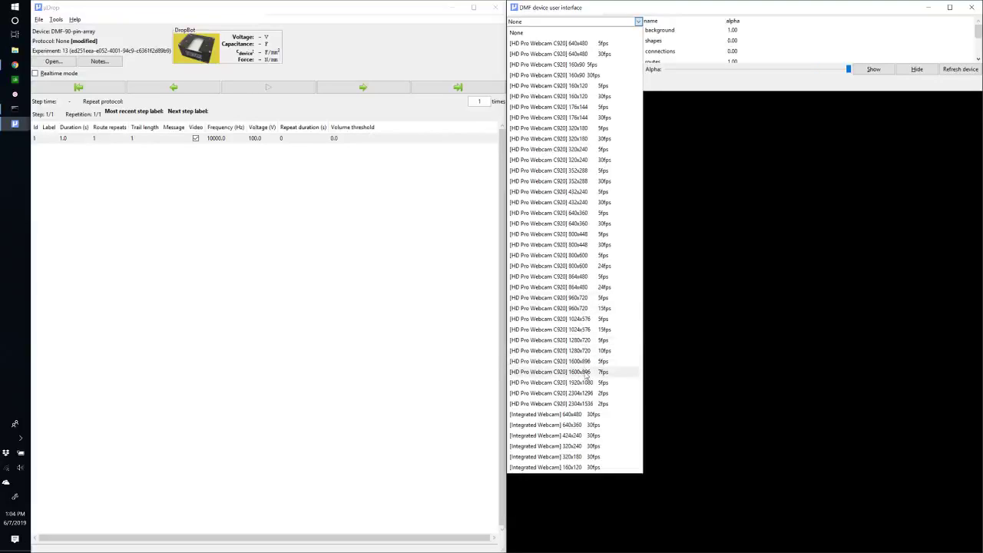
left_click(586, 287)
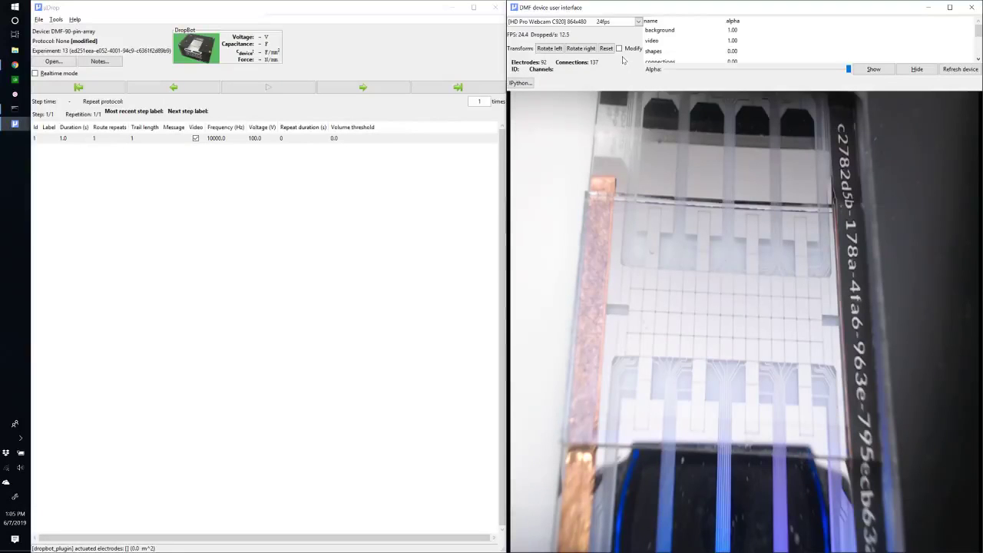
Show the shapes layer at full opacity so the electrode outlines overlay the video
left_click(663, 52)
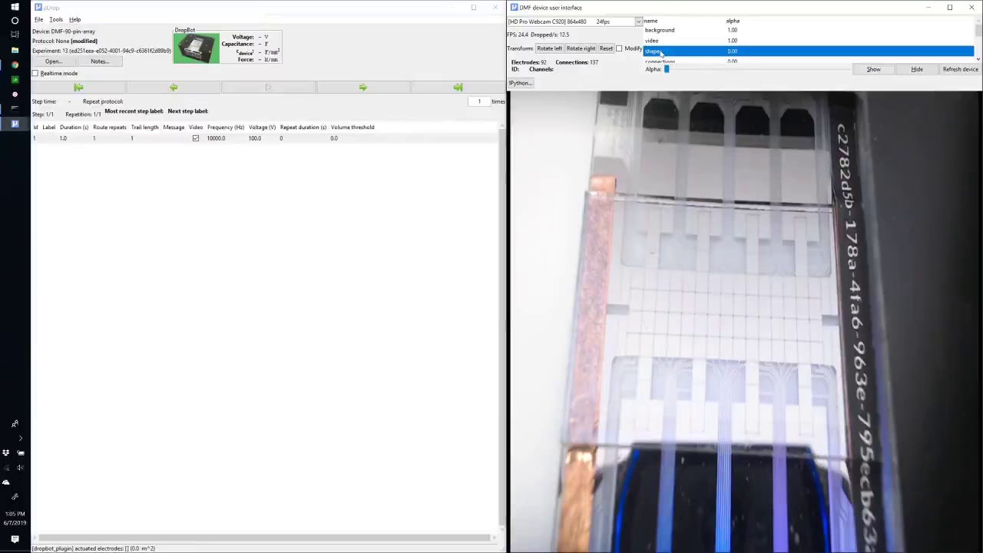
scroll(673, 40, "down", 1)
scroll(674, 35, "up", 1)
left_click(874, 70)
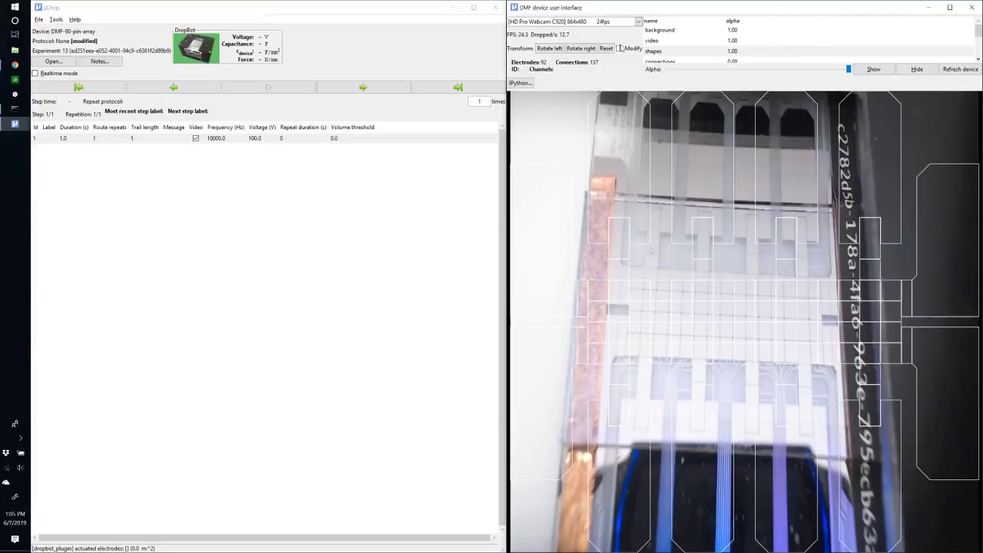
Enable transform modification and align the video frame's upper-left corner with the lower-left corner of the first upper reservoir outline
left_click(620, 48)
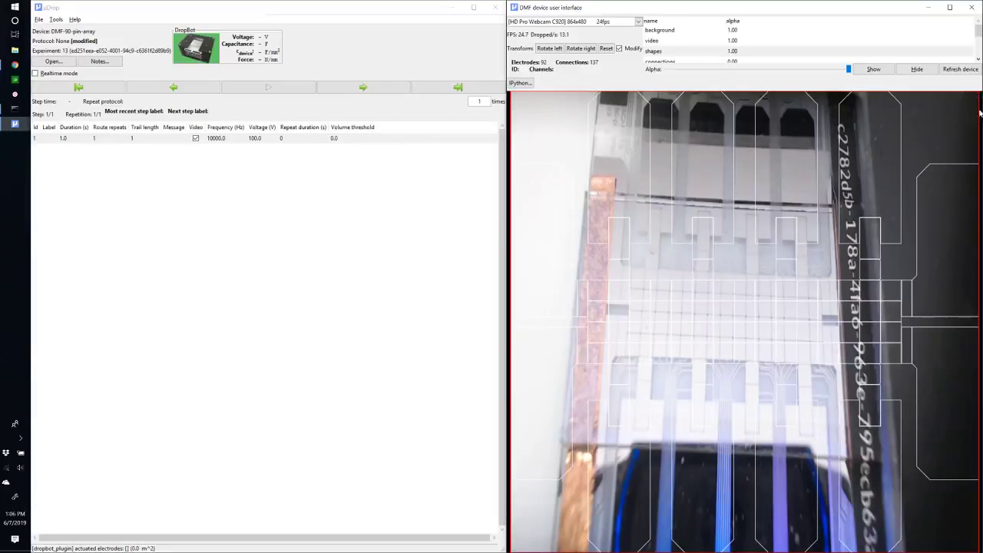
left_click(572, 162)
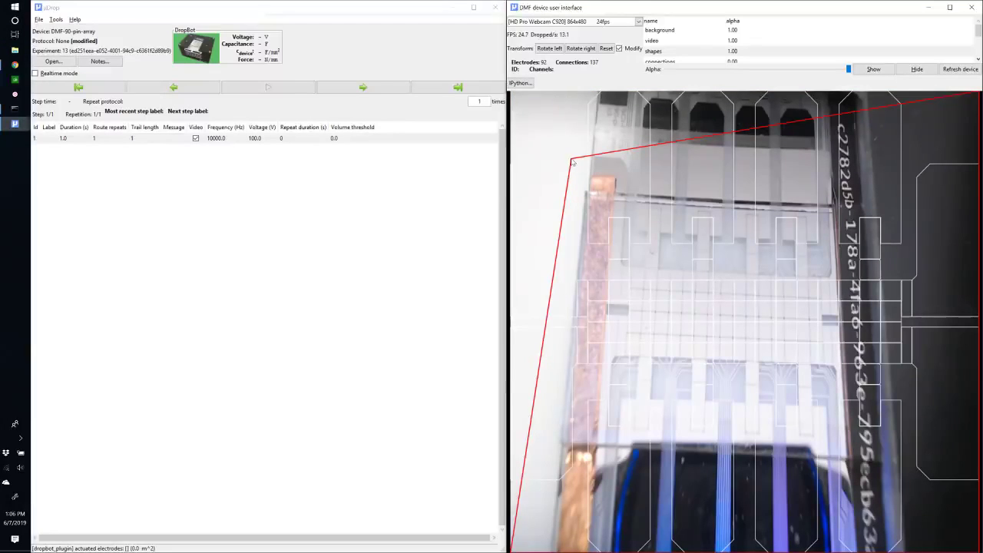
mouse_move(569, 159)
left_mouse_down()
mouse_move(534, 128)
mouse_move(566, 150)
mouse_move(589, 203)
mouse_move(569, 154)
mouse_move(559, 158)
mouse_move(568, 189)
mouse_move(566, 150)
mouse_move(557, 149)
left_mouse_up()
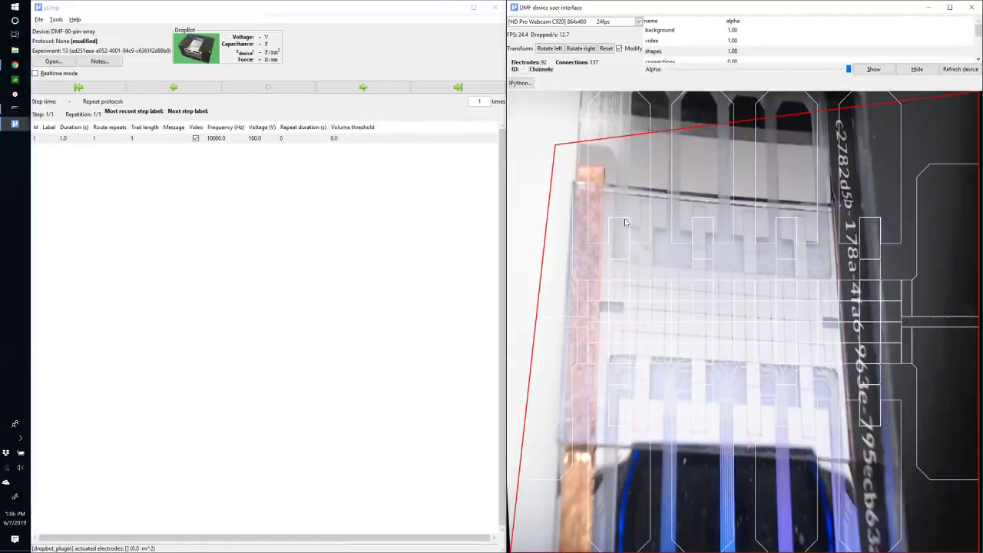
left_click_drag(625, 220, 627, 224)
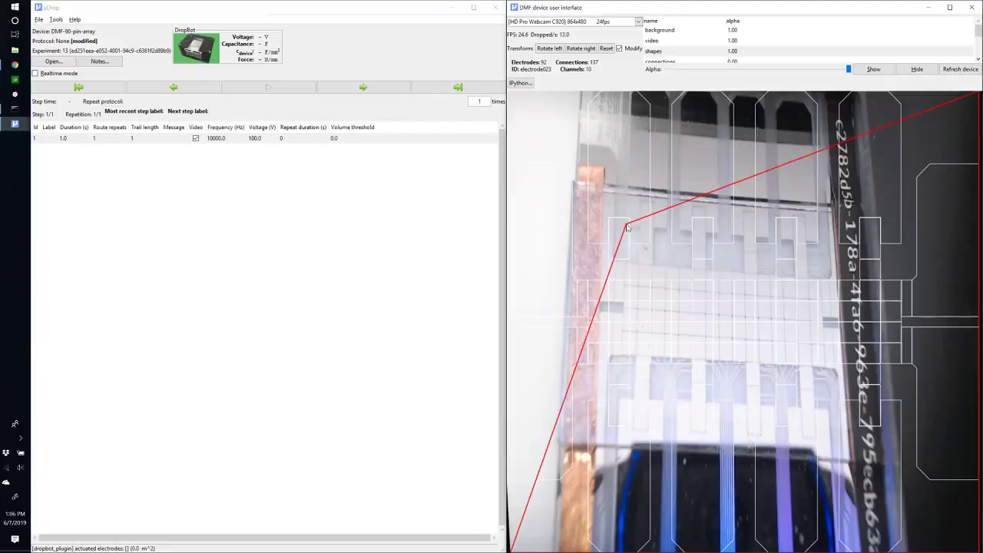
left_click_drag(627, 225, 591, 247)
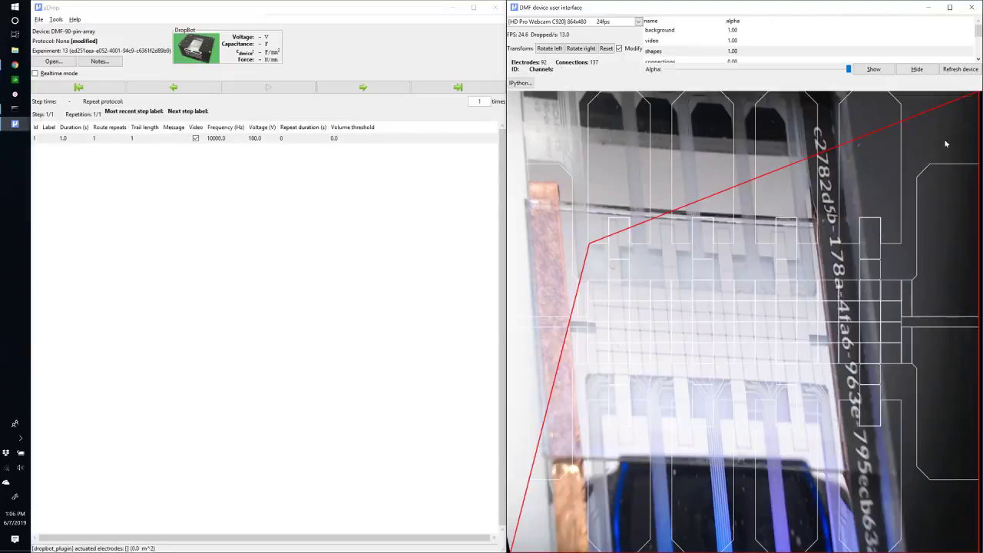
Align the frame's upper-right corner with the lower-right corner of the fourth upper reservoir outline
left_click(883, 202)
left_click(802, 262)
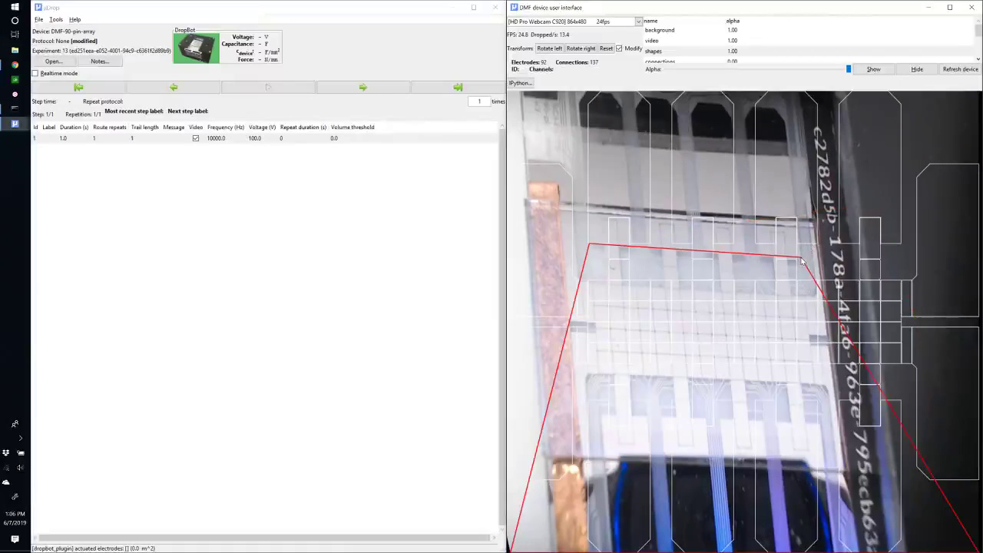
left_click_drag(802, 261, 902, 245)
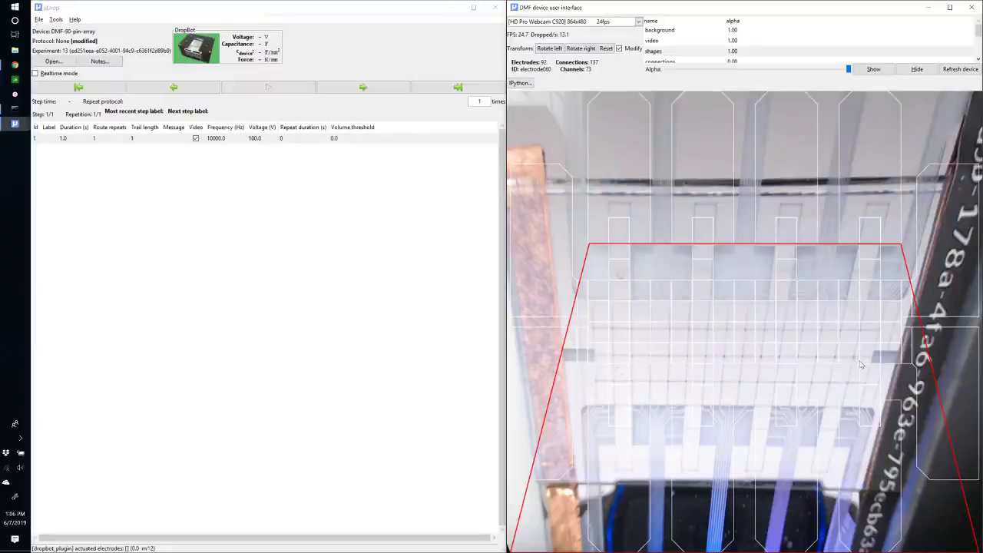
left_click(867, 386)
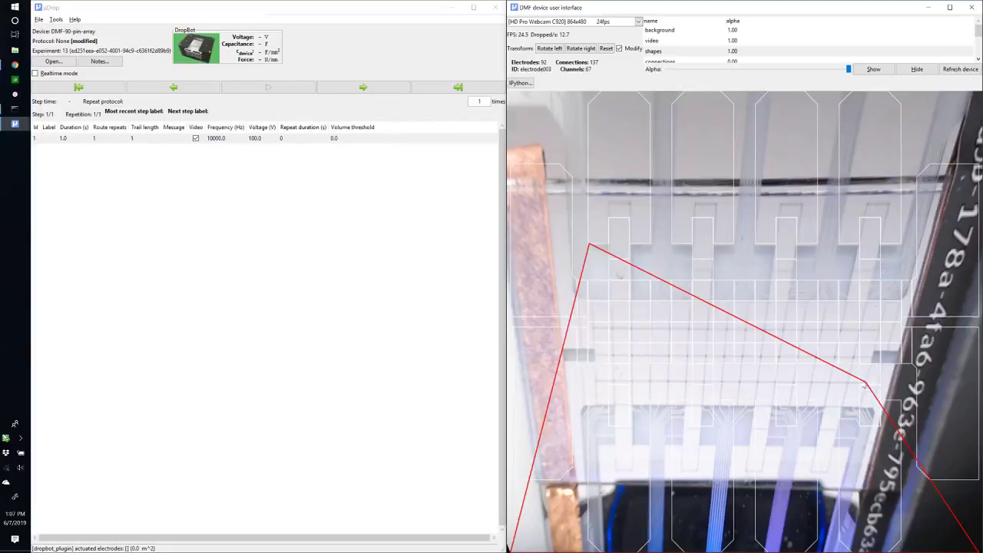
left_click(907, 282)
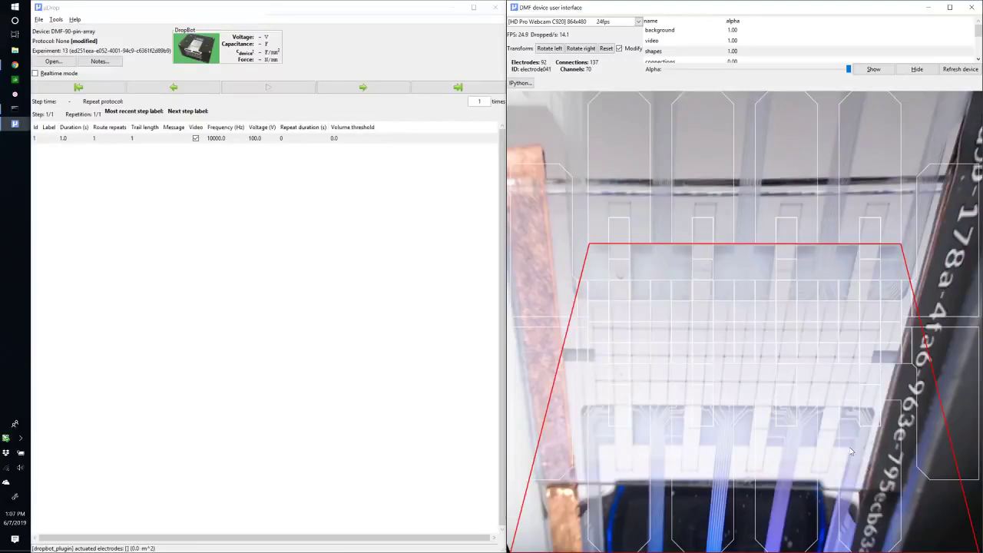
Align the frame's two lower corners with the outer top corners of the lower reservoir outlines, and turn off transform modification
left_click_drag(929, 507, 902, 404)
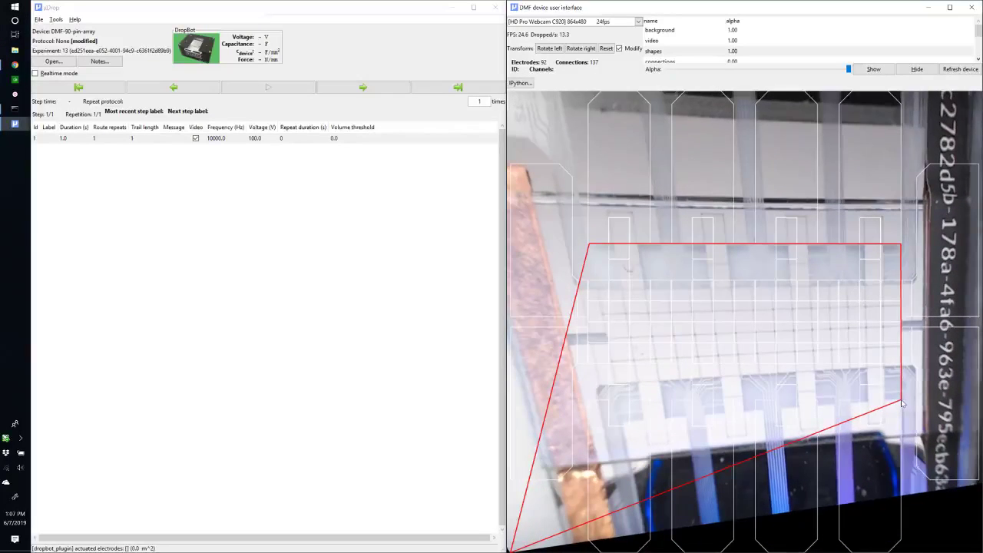
left_click(597, 459)
left_click_drag(623, 427, 588, 405)
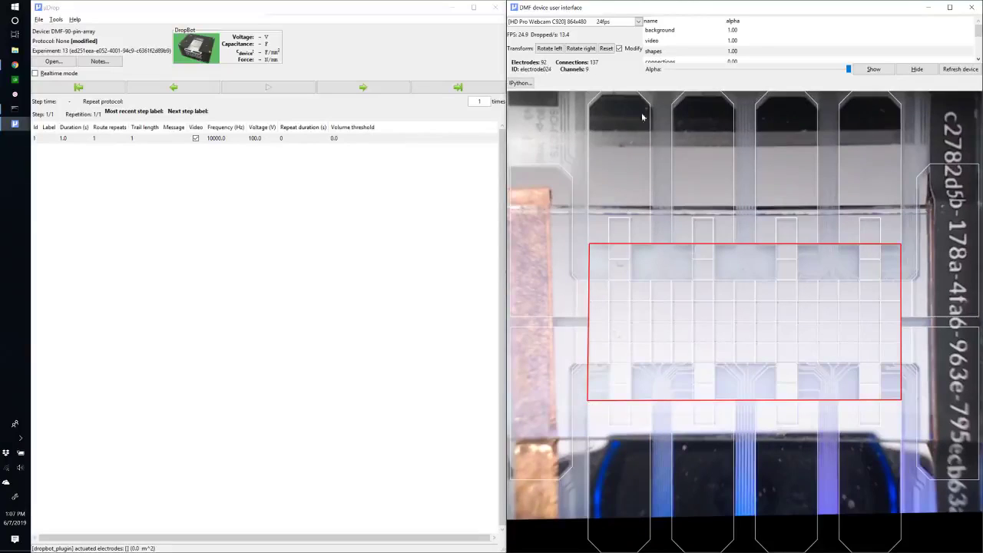
left_click(619, 49)
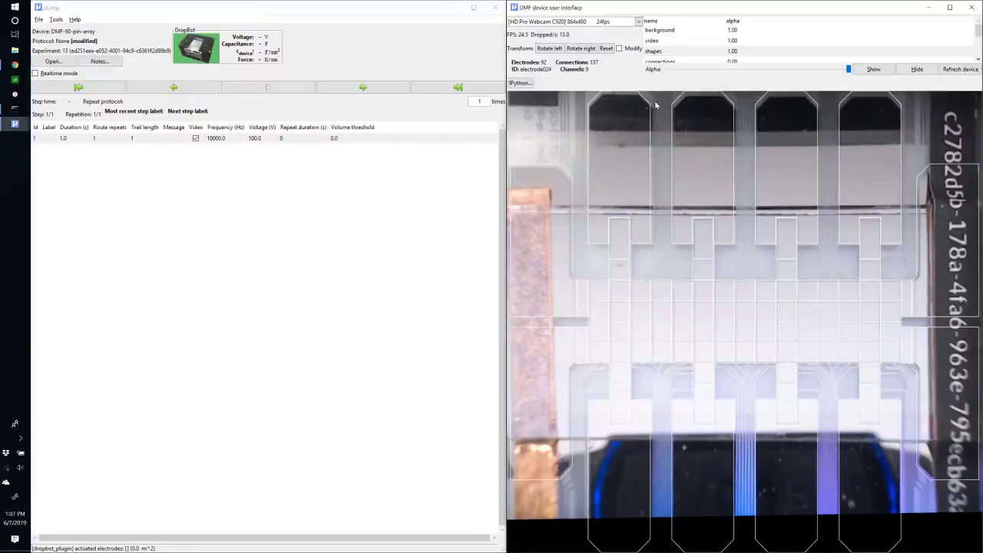
Hide the shapes layer and toggle an electrode on and off in the second column of the chip's array
left_click(655, 51)
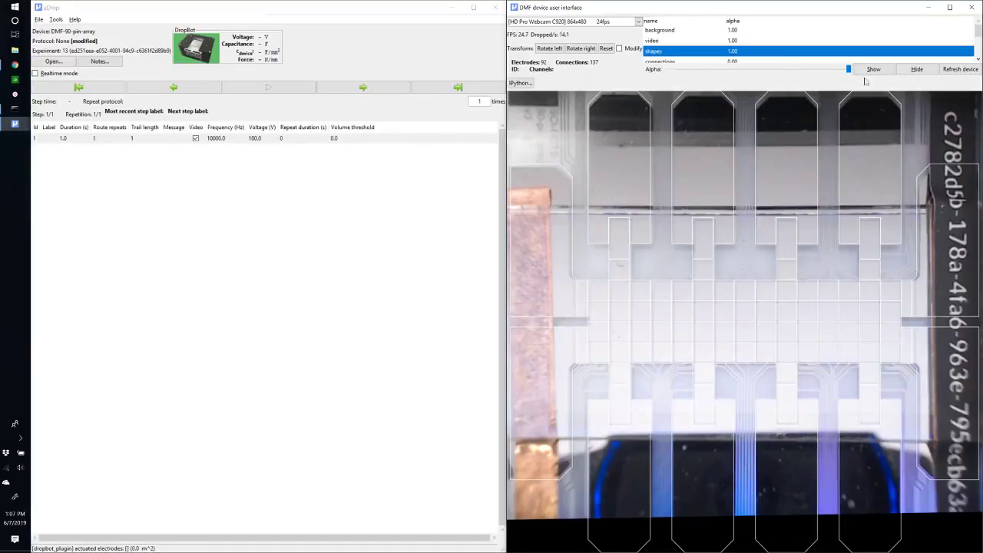
left_click(911, 69)
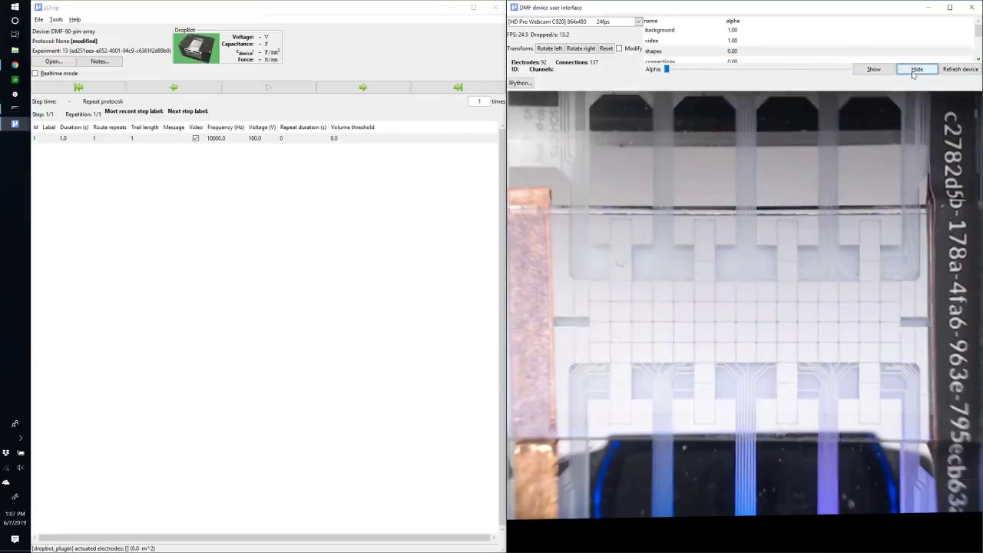
left_click(622, 351)
left_click(622, 352)
left_click(619, 352)
left_click(620, 354)
Check the opacity of the static_electrode_state_shapes layer
scroll(700, 52, "down", 2)
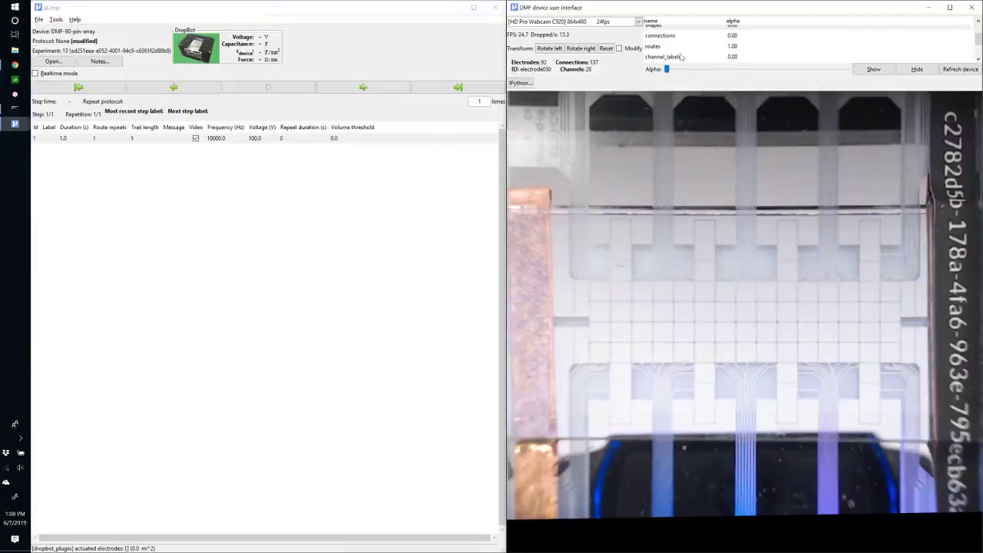
left_click(682, 42)
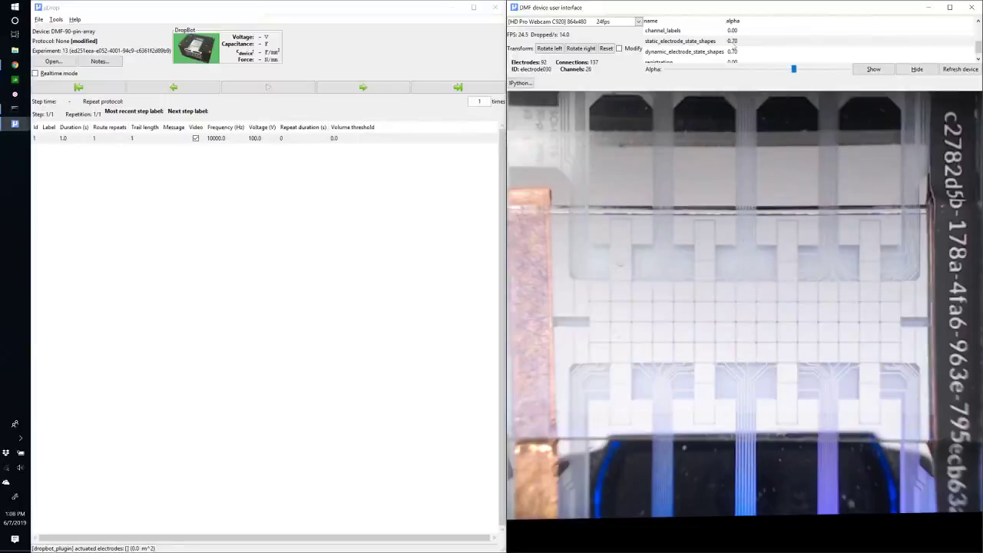
mouse_move(794, 70)
left_mouse_down()
mouse_move(694, 70)
mouse_move(851, 70)
mouse_move(794, 70)
left_mouse_up()
left_click(874, 69)
Show the shapes layer at full opacity again
scroll(665, 36, "down", 3)
left_click(664, 35)
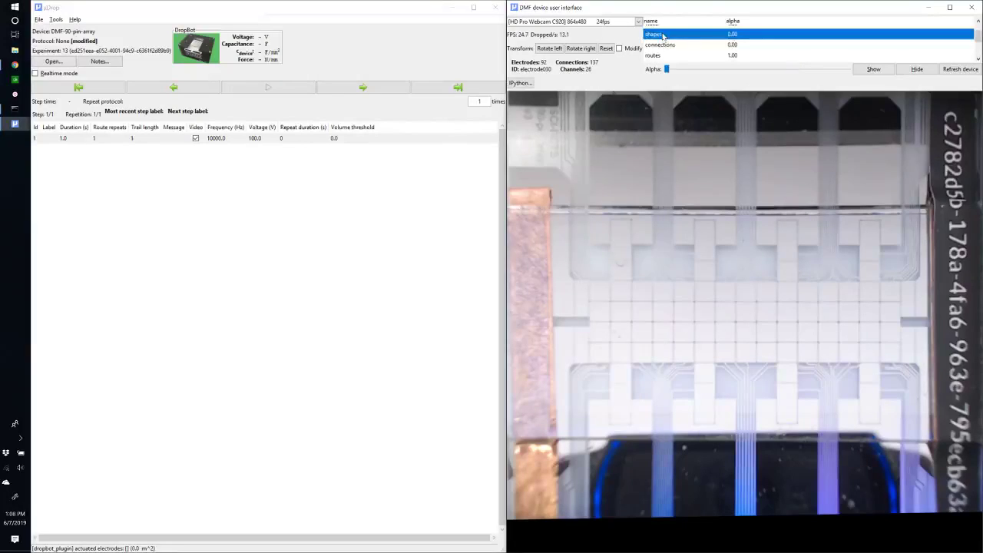
left_click(873, 69)
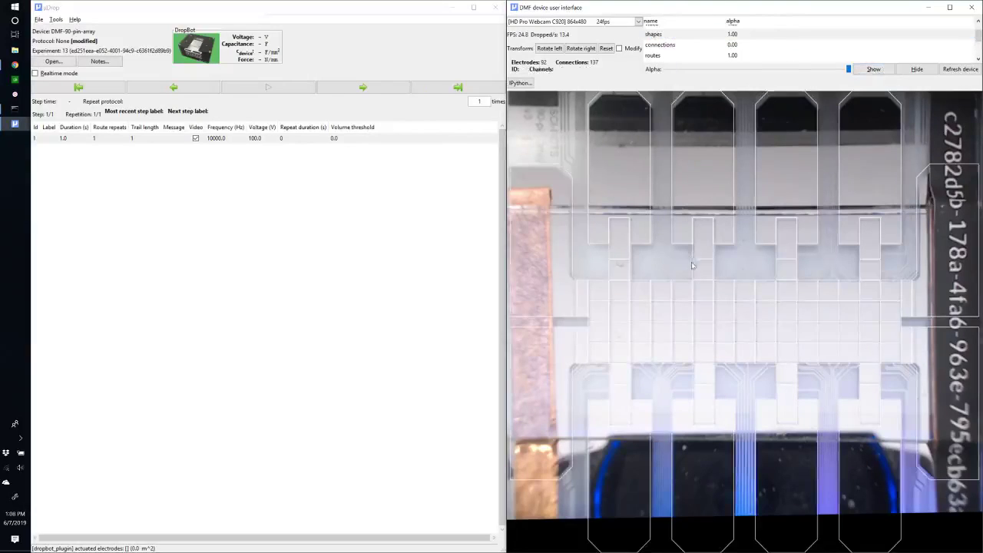